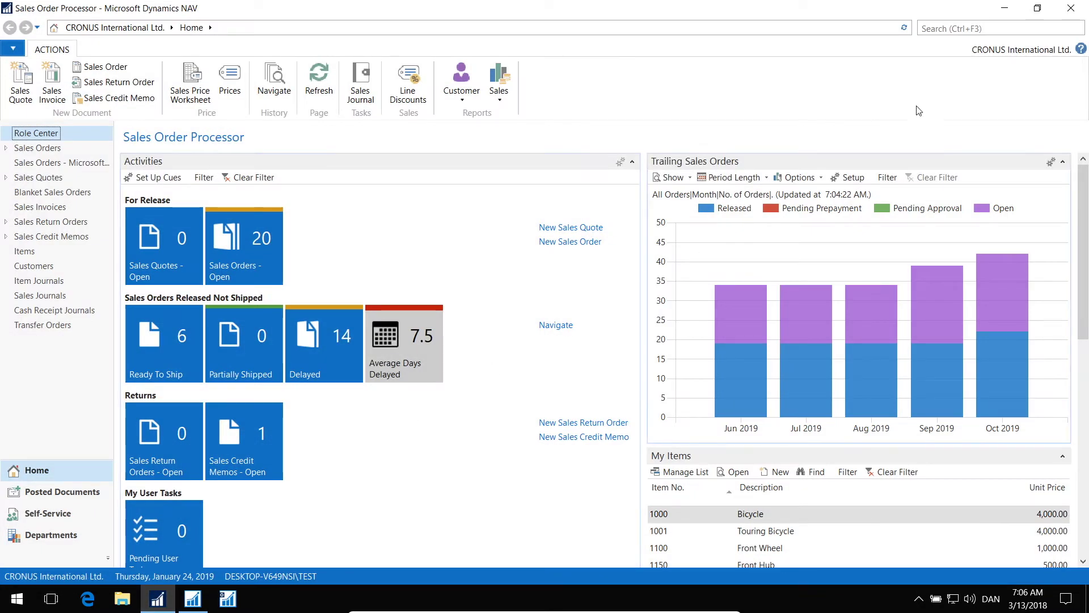
Step: Search for 'web servic', open the Web Services list and add a new entry
left_click(965, 27)
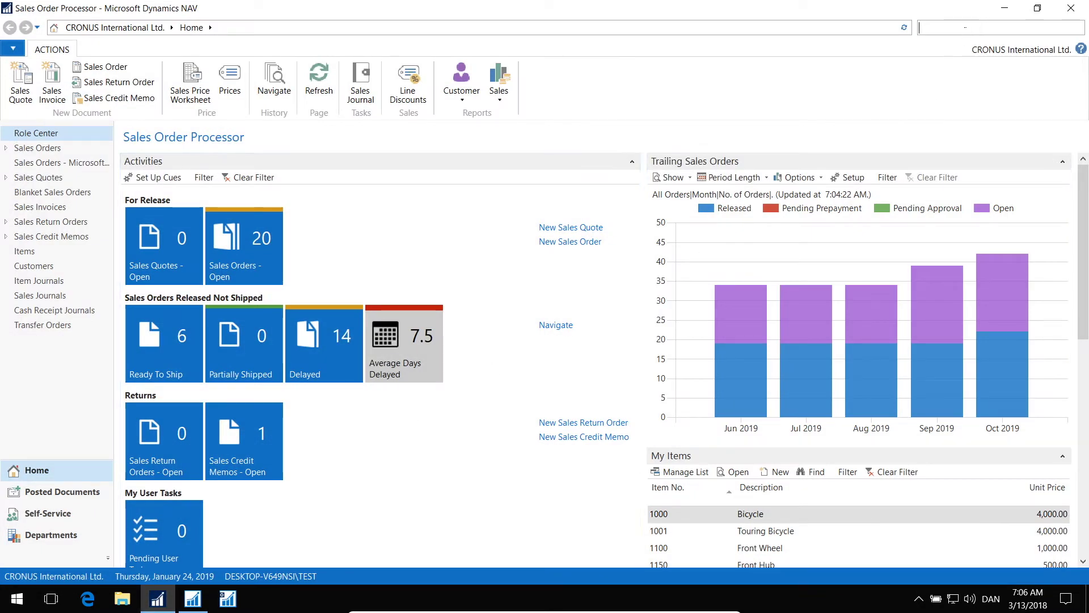
type("web services")
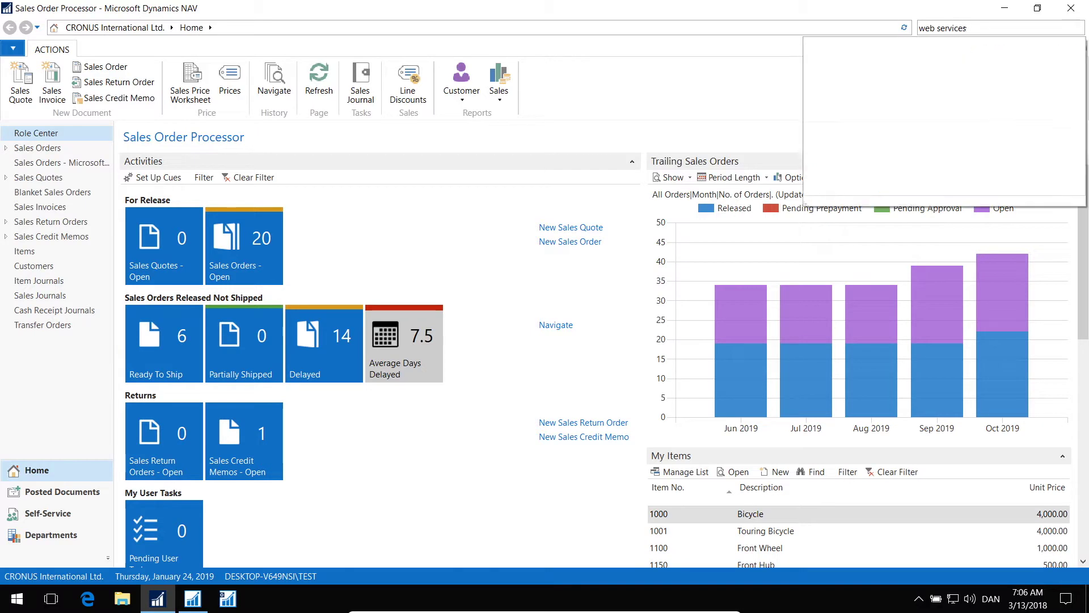
key("Return")
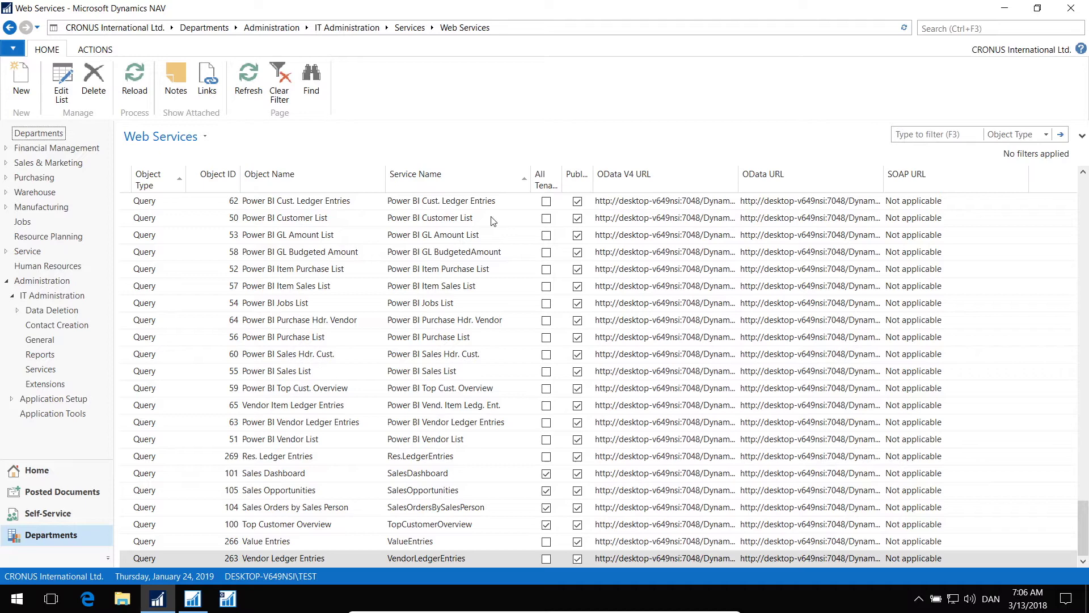
left_click(28, 79)
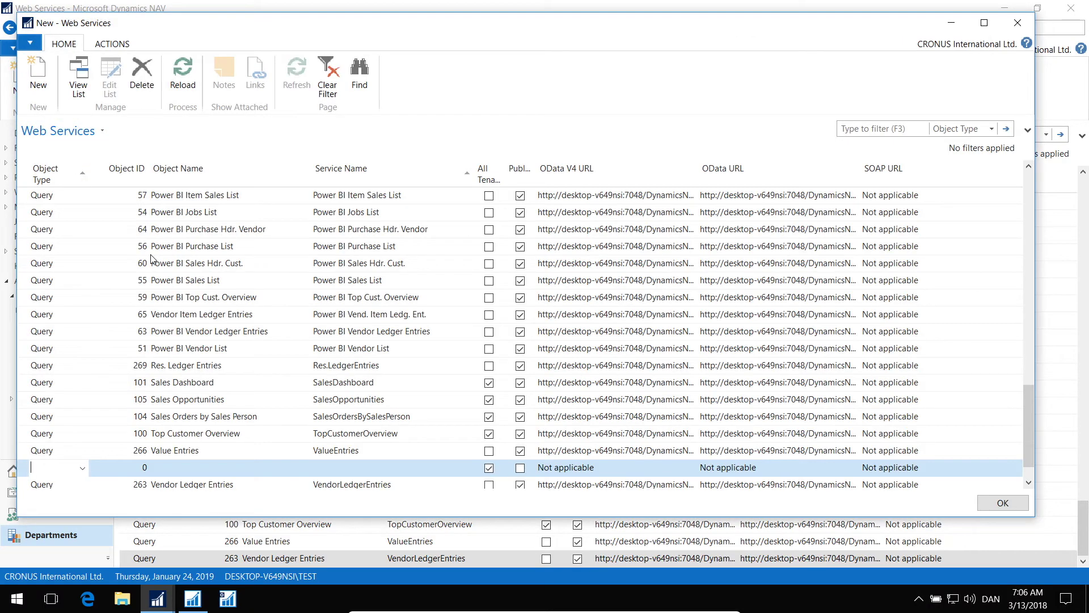
Step: Fill the new row with object type Page, object ID 7702, service name Fields, and tick Published
type("Page")
key("Tab")
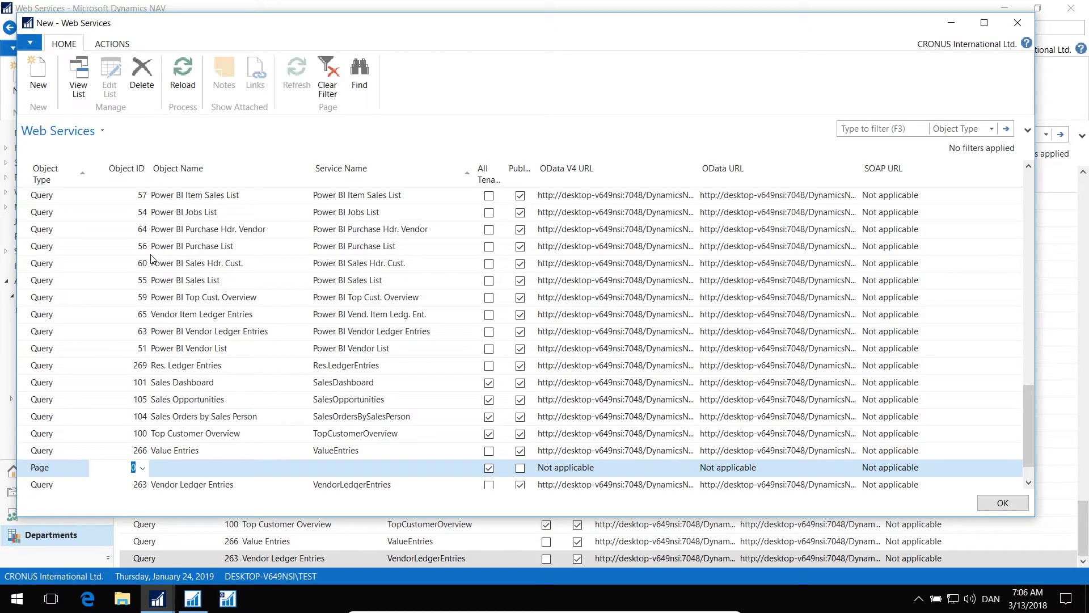
type("77")
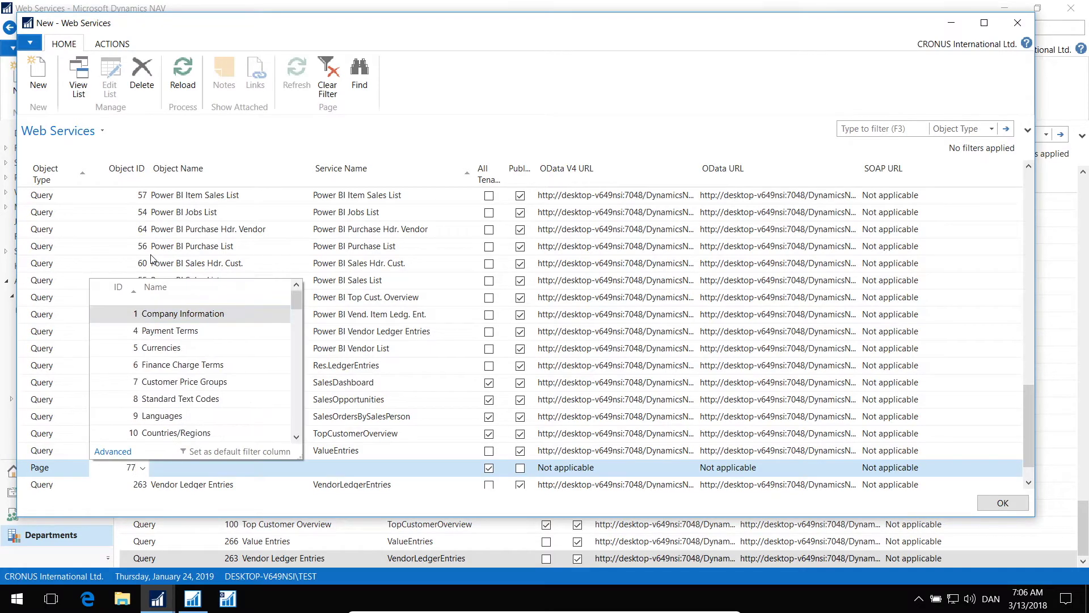
type("02")
key("Tab")
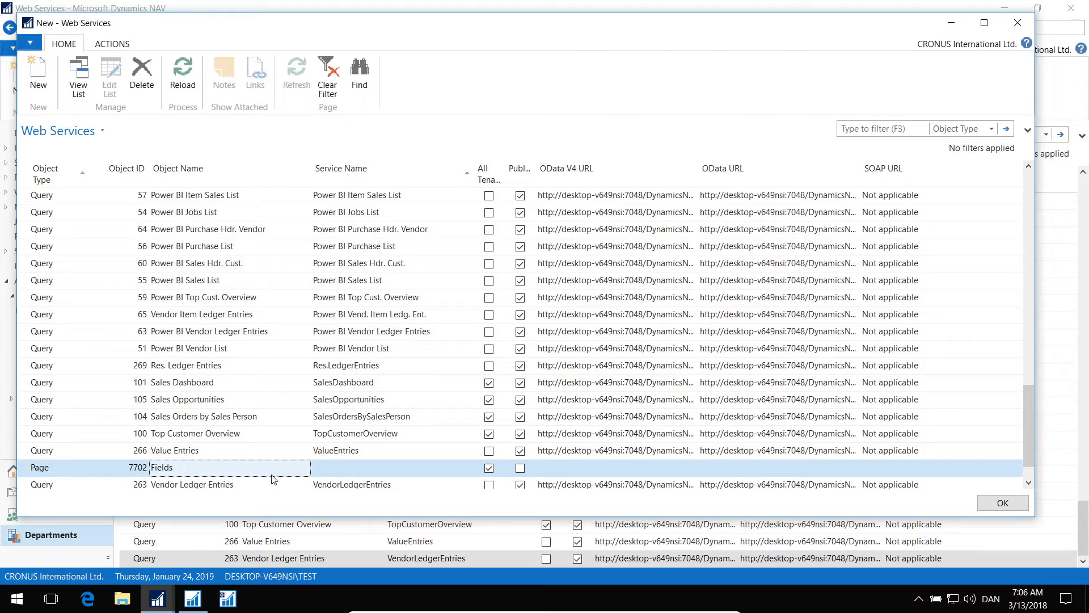
left_click(352, 468)
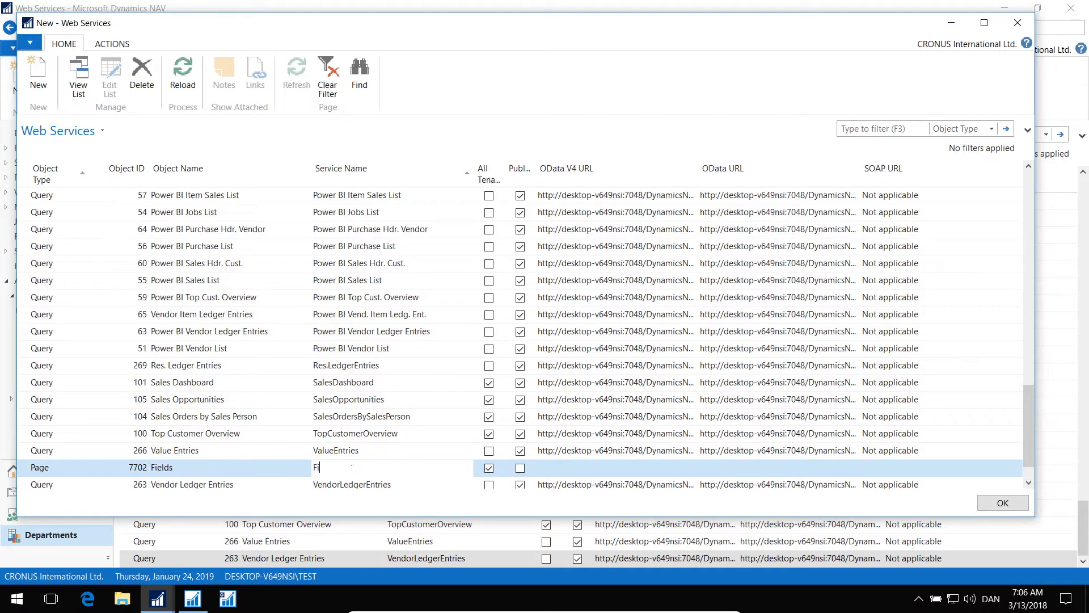
type("Fields")
left_click(520, 470)
left_click(521, 470)
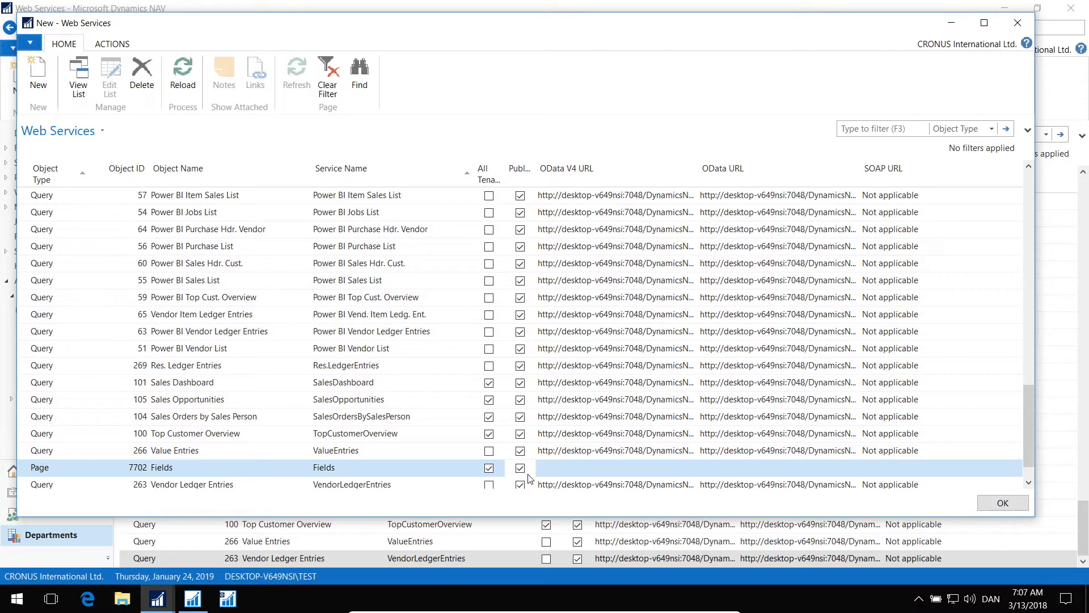
Step: Commit the Fields row, copy its OData URL with Copy Cell, and close the New - Web Services window
left_click(384, 451)
left_click(370, 473)
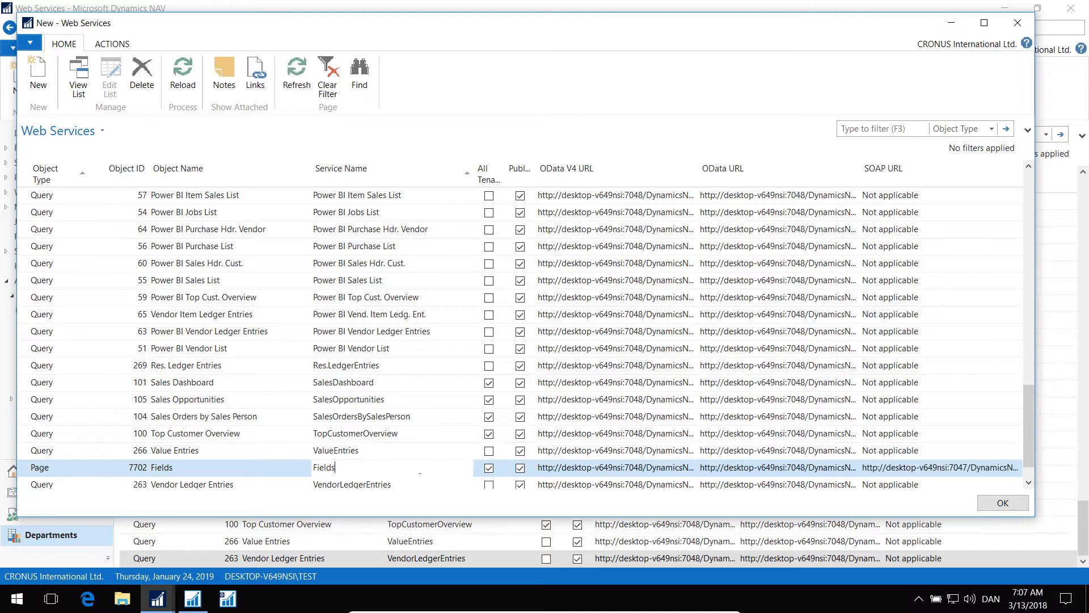
right_click(770, 470)
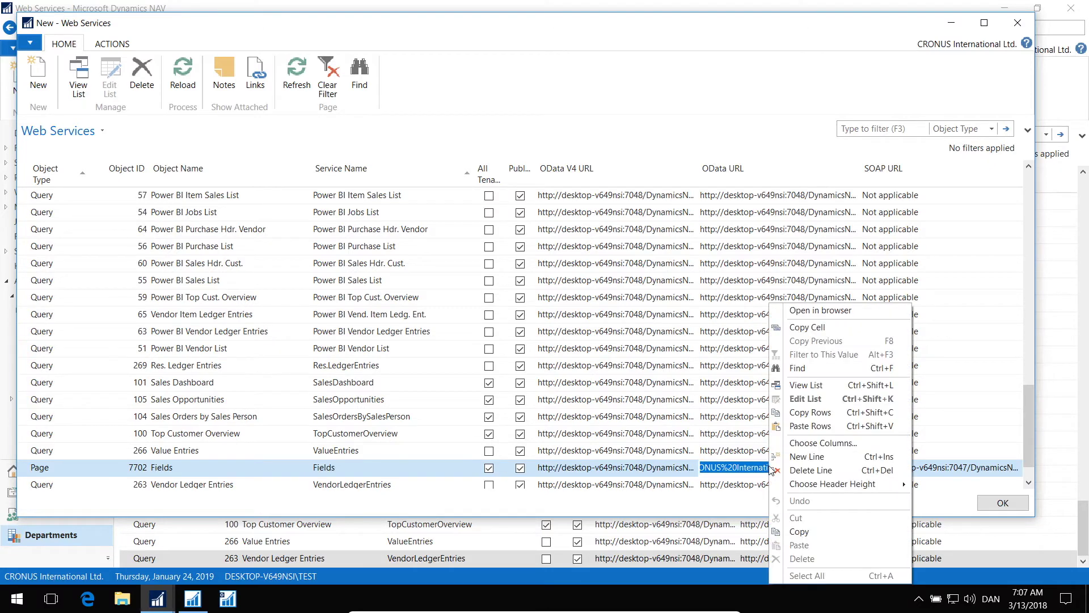
left_click(807, 327)
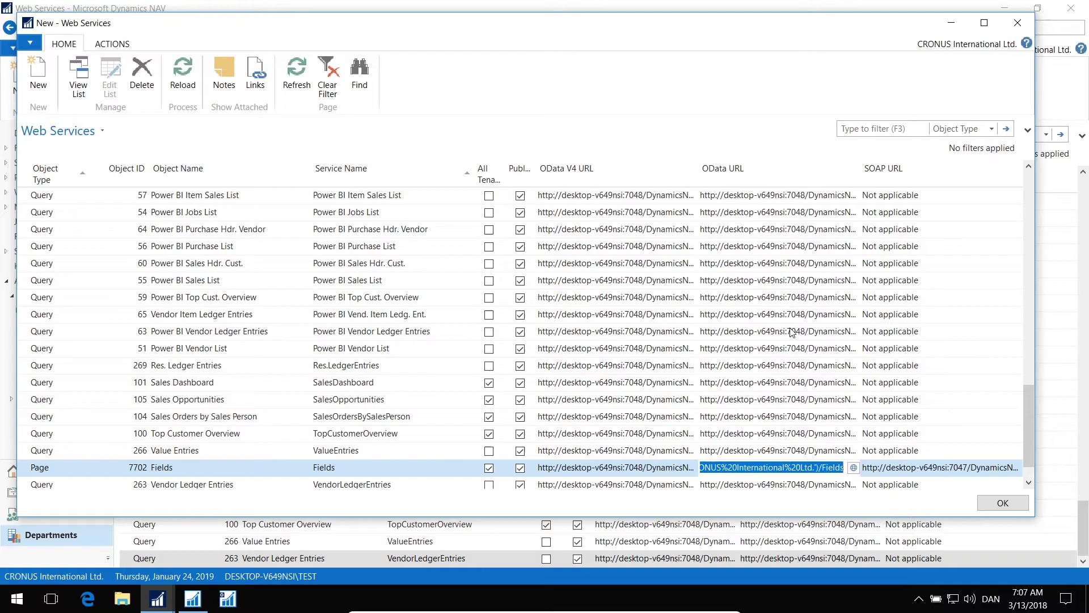
left_click(956, 23)
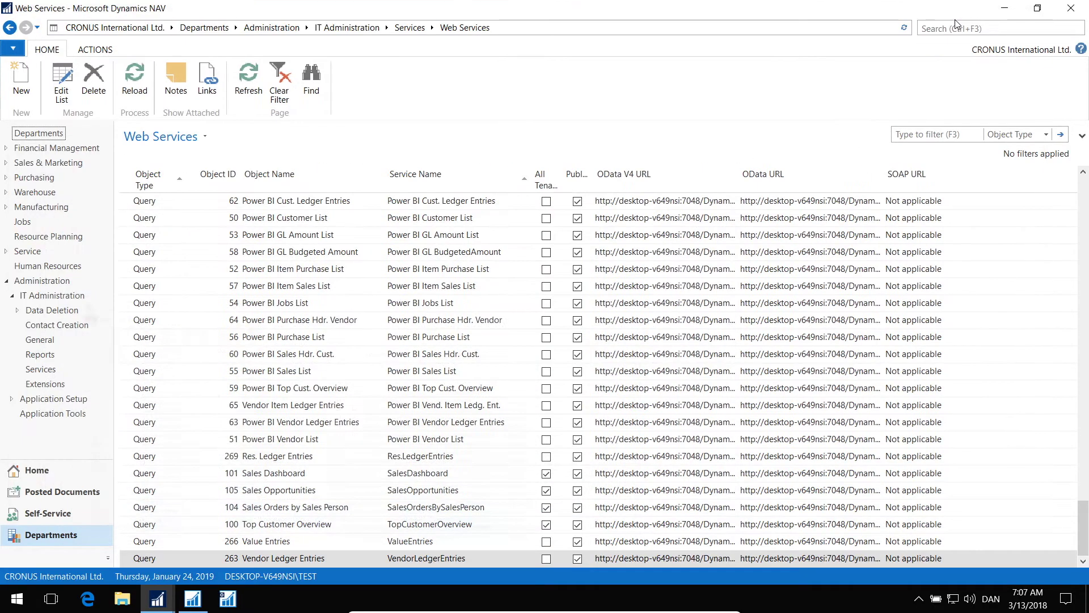
Step: Paste the Fields OData URL into the Converter's Tabledefinition field and test it with T
left_click(1010, 8)
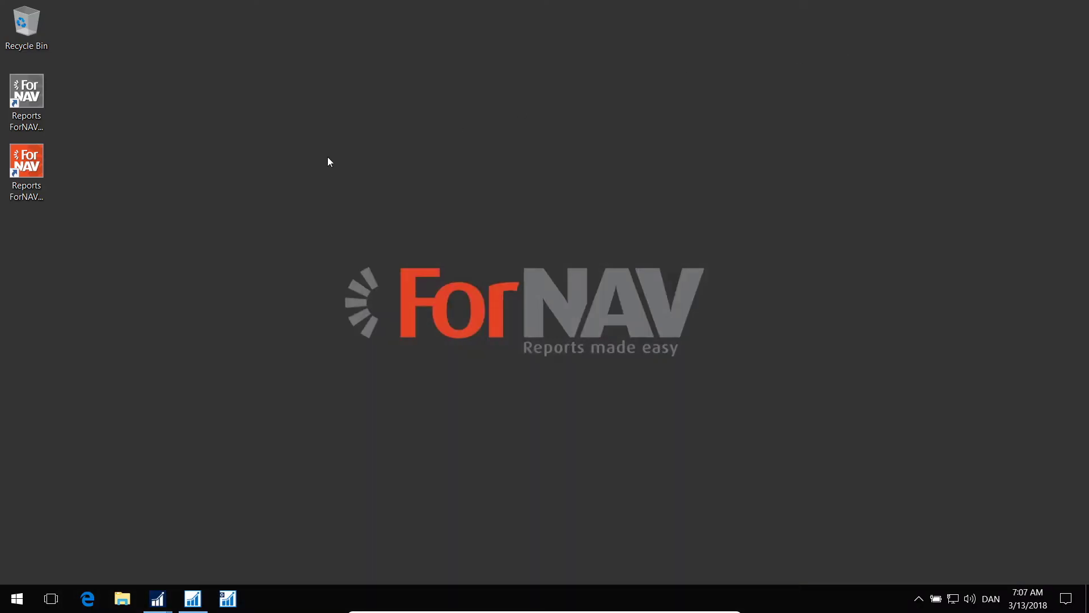
double_click(33, 86)
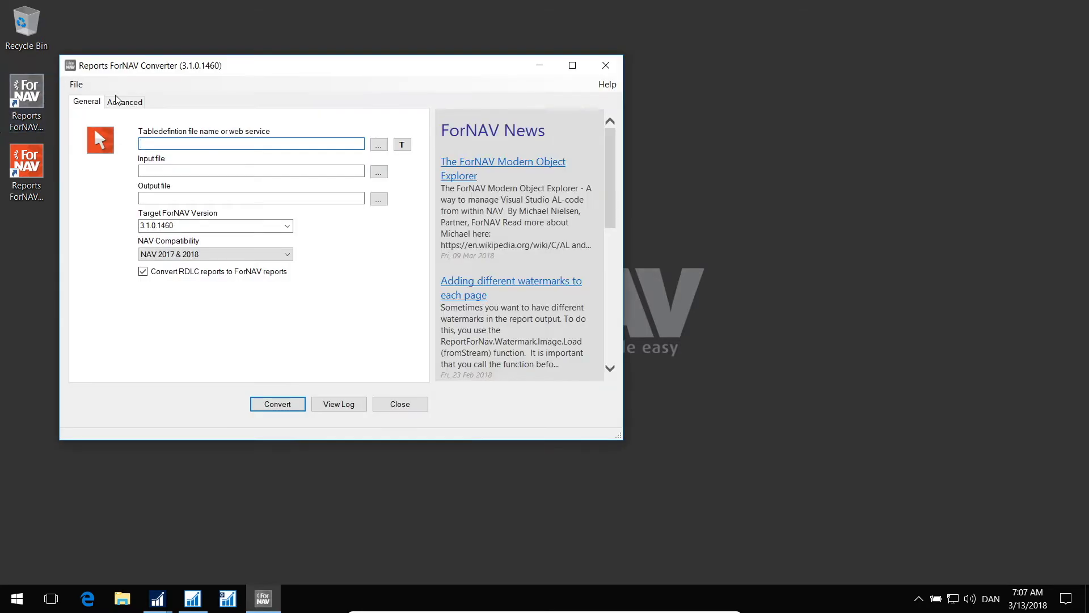
right_click(158, 145)
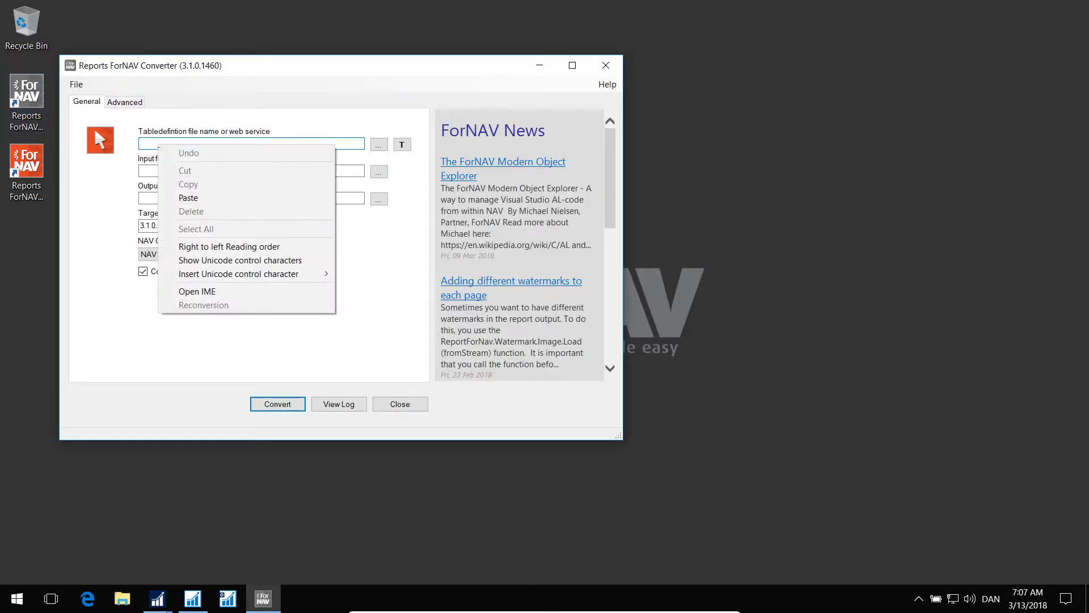
left_click(188, 198)
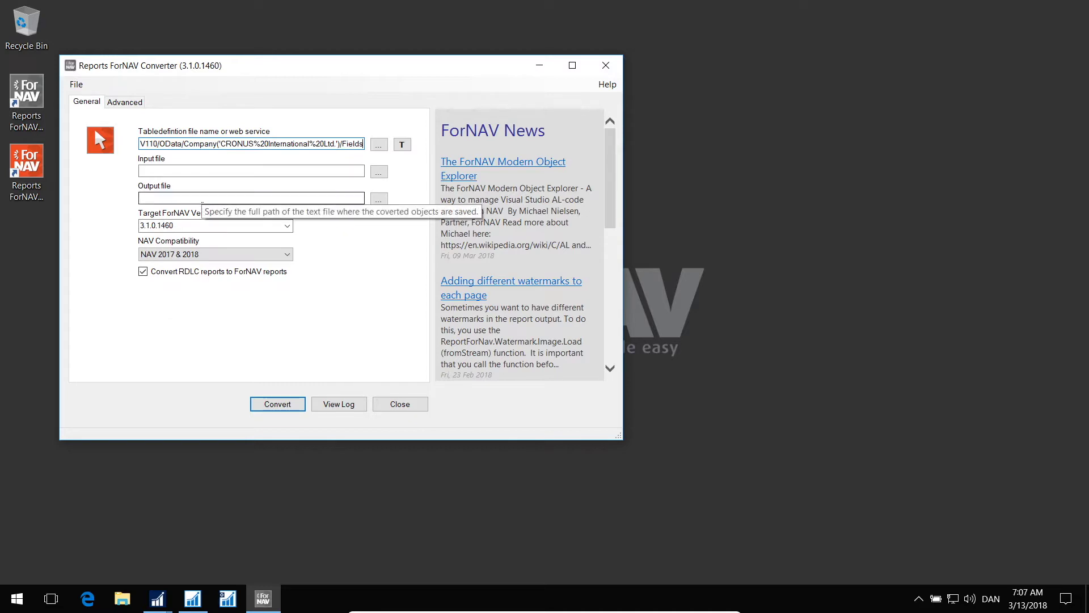
left_click(404, 146)
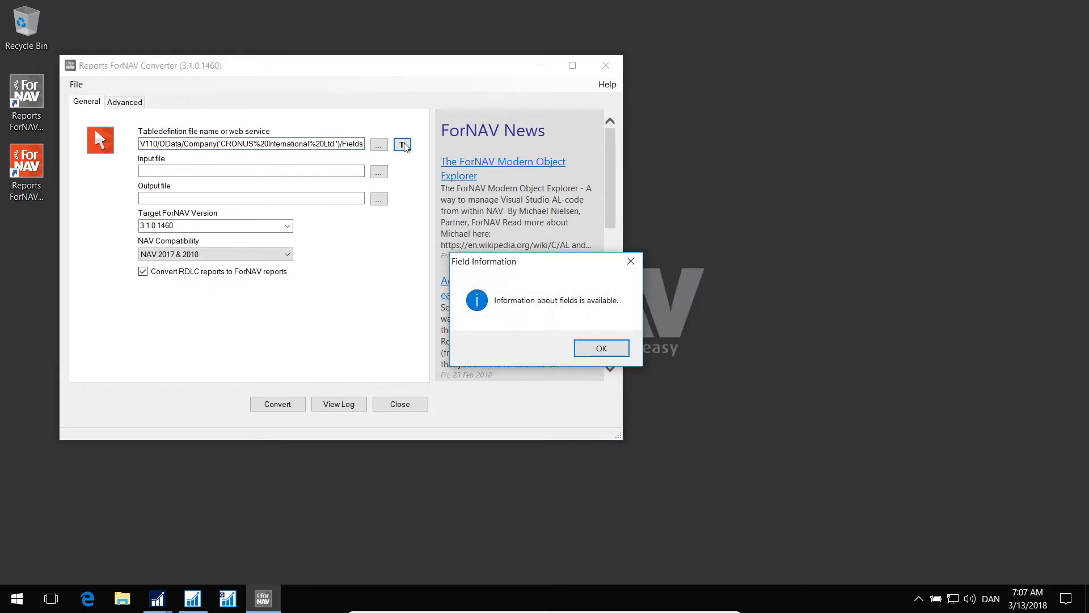
left_click(600, 350)
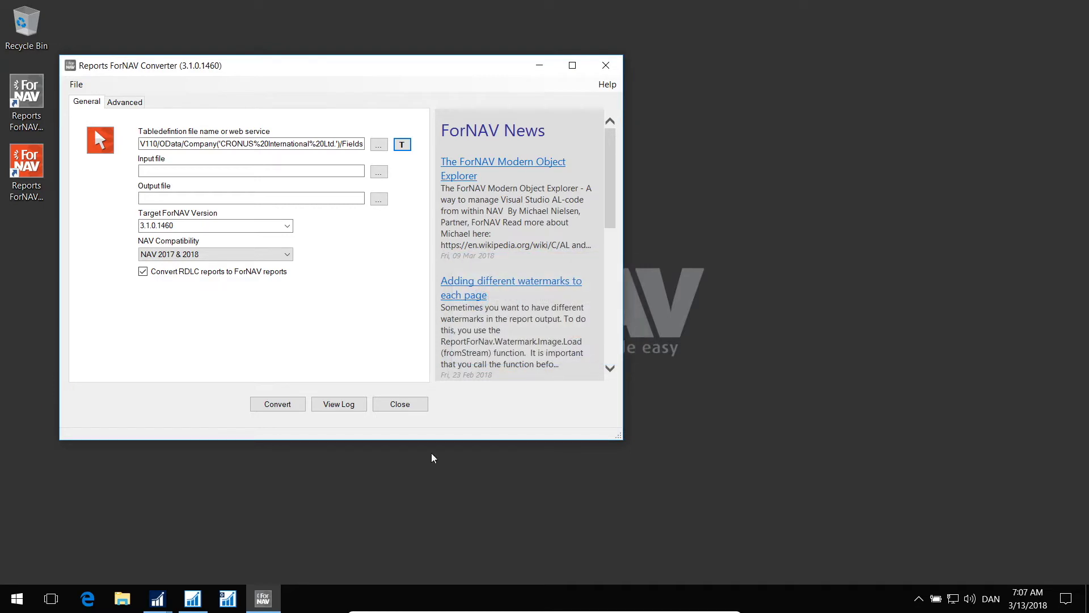
Step: Paste the Fields OData URL into the Designer's Default Table Information setting, test it, and save the settings
double_click(26, 165)
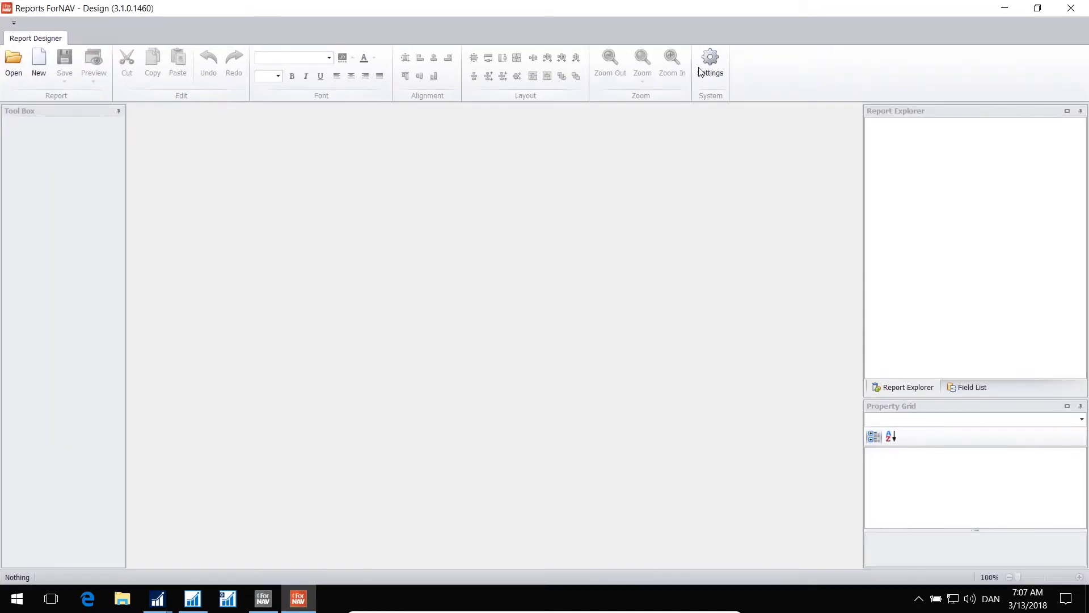
left_click(702, 70)
right_click(465, 233)
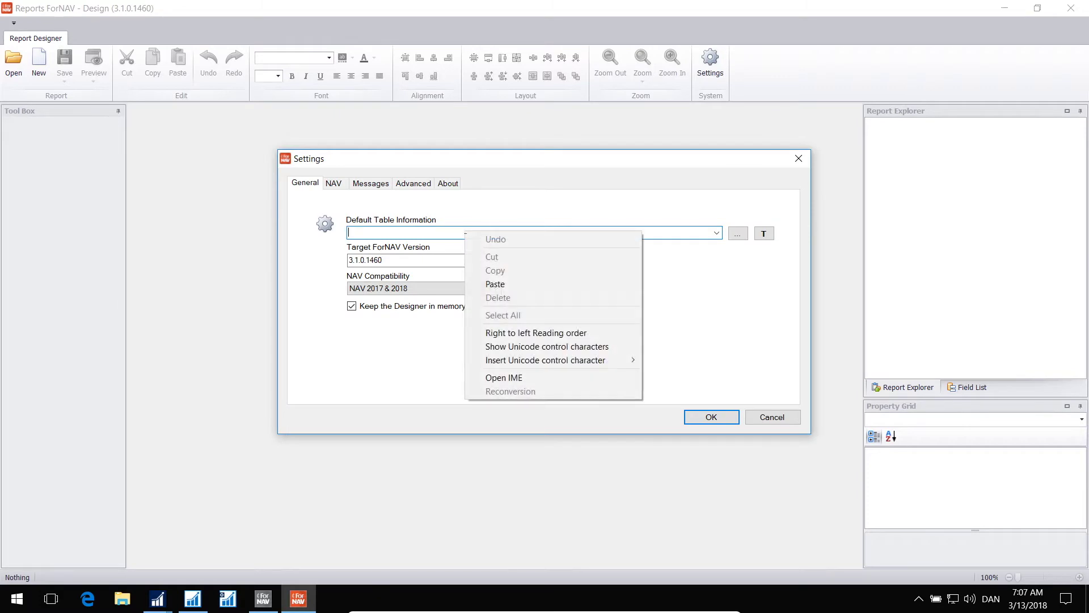
left_click(497, 286)
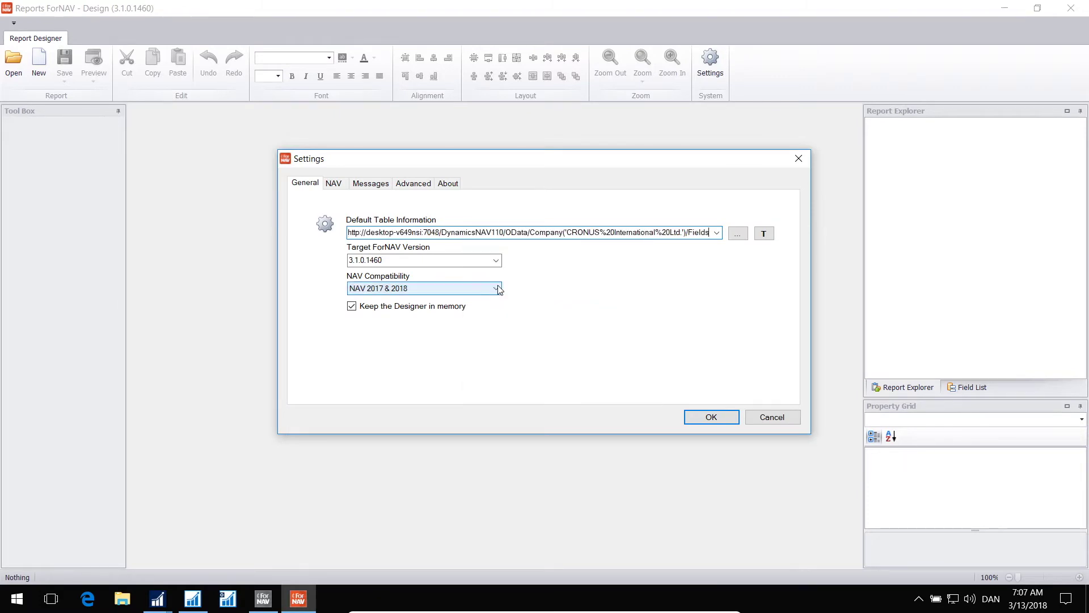
left_click(764, 237)
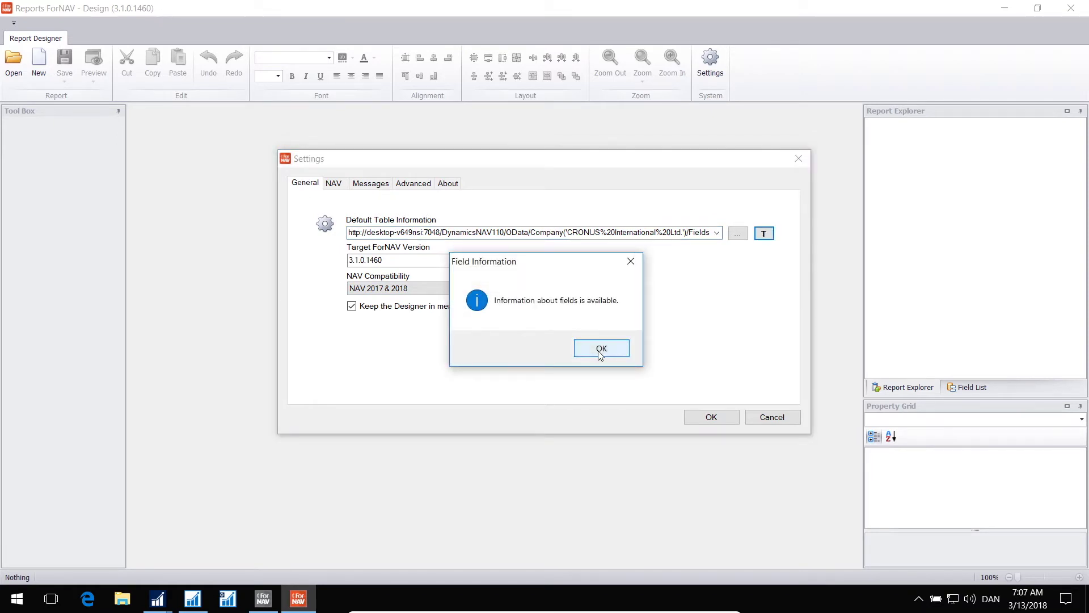
left_click(602, 348)
left_click(705, 416)
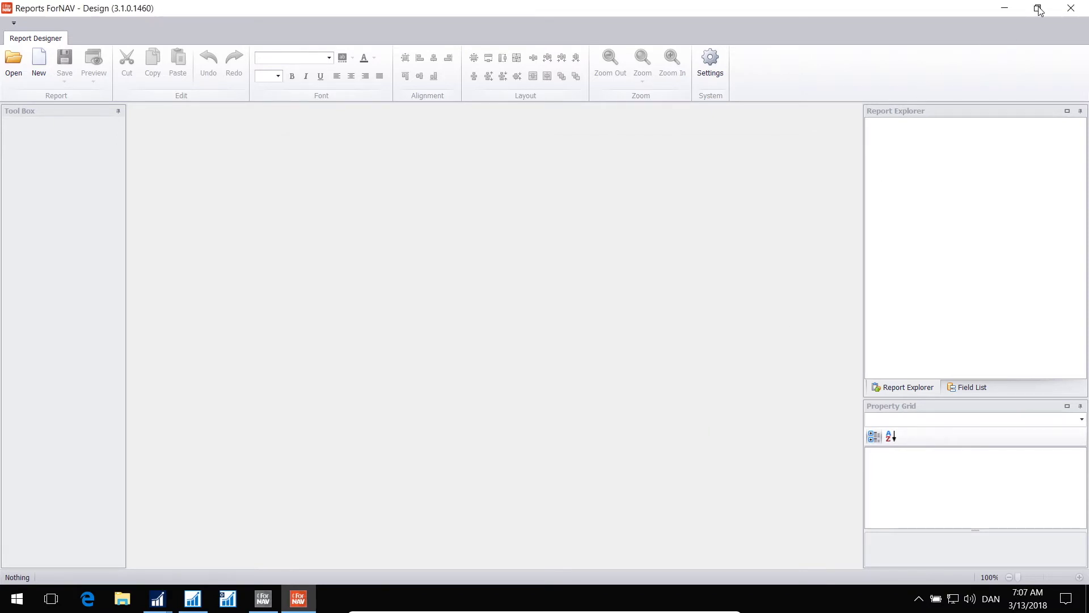
left_click(1004, 8)
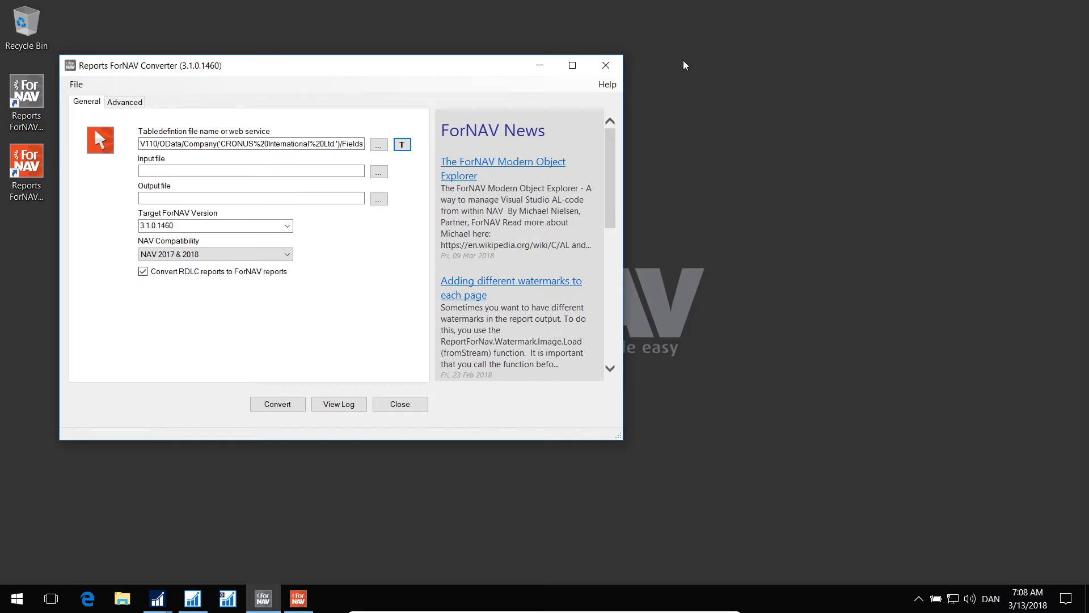
Step: Close the Converter and select every table in the NAV Object Designer
left_click(606, 65)
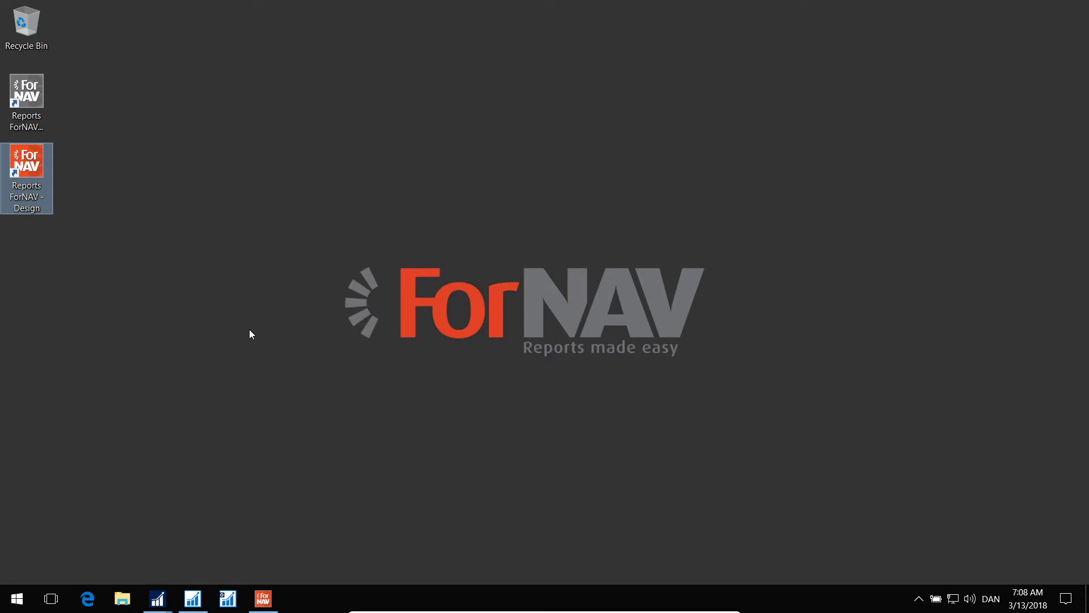
left_click(192, 603)
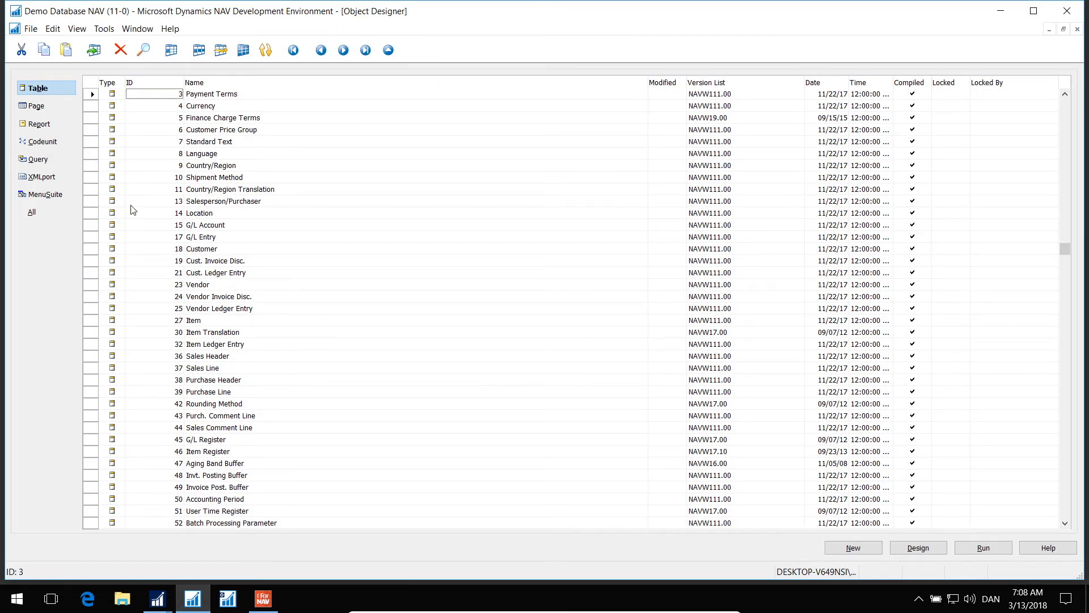
left_click(142, 214)
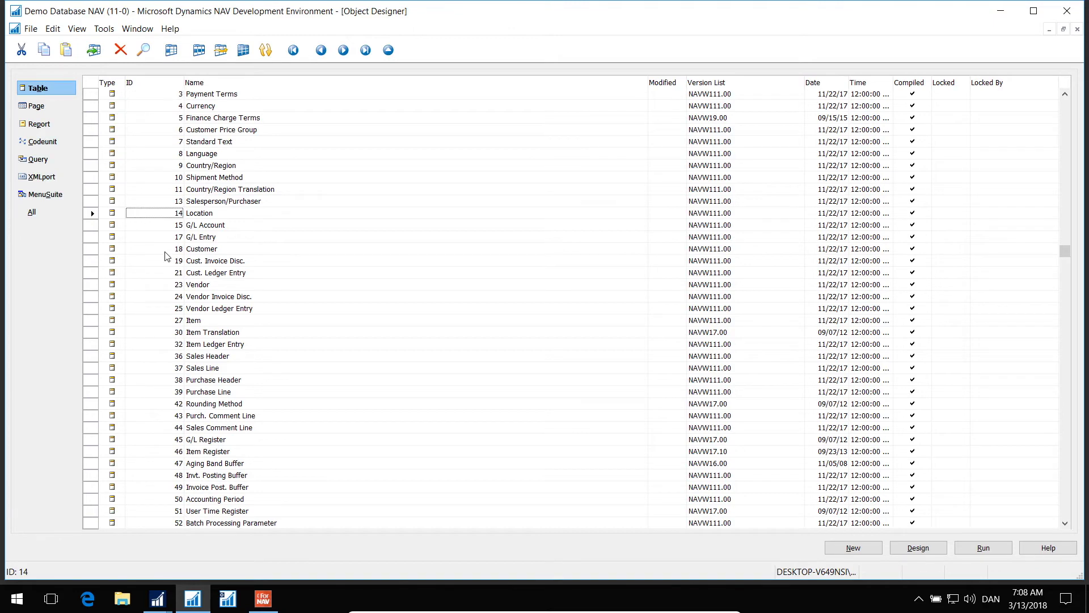
key("ctrl+a")
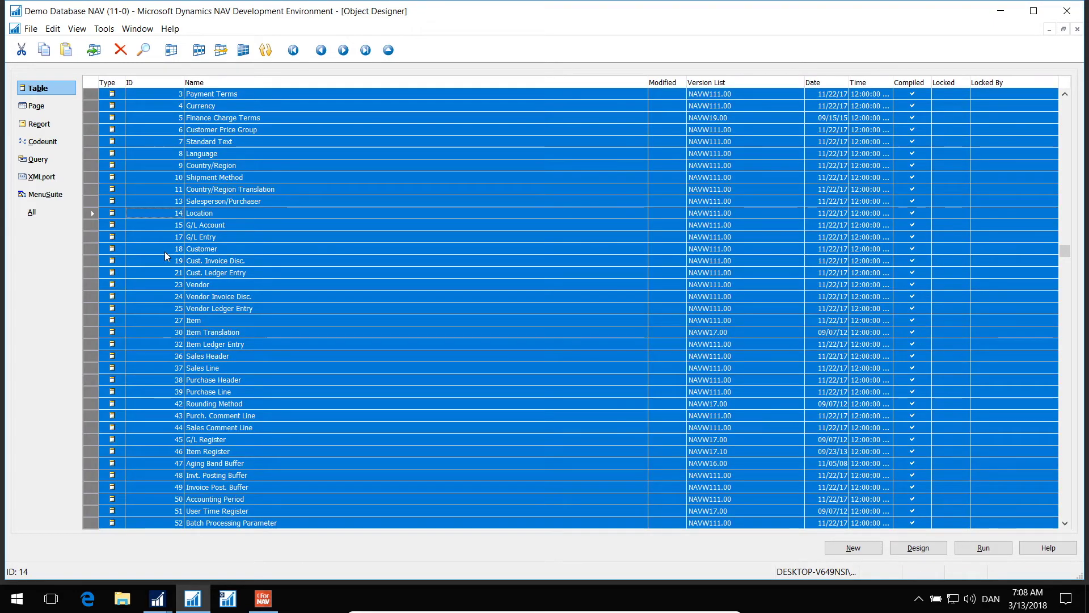
Step: Export the selected tables to the Desktop as 'All tables' in Text Format (*.txt)
left_click(30, 28)
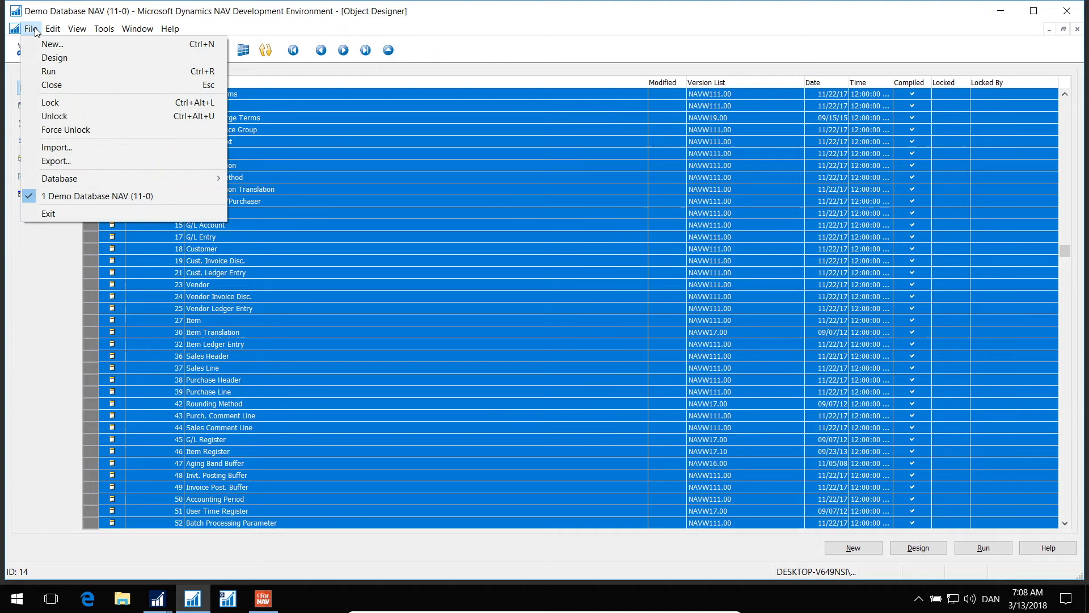
left_click(54, 160)
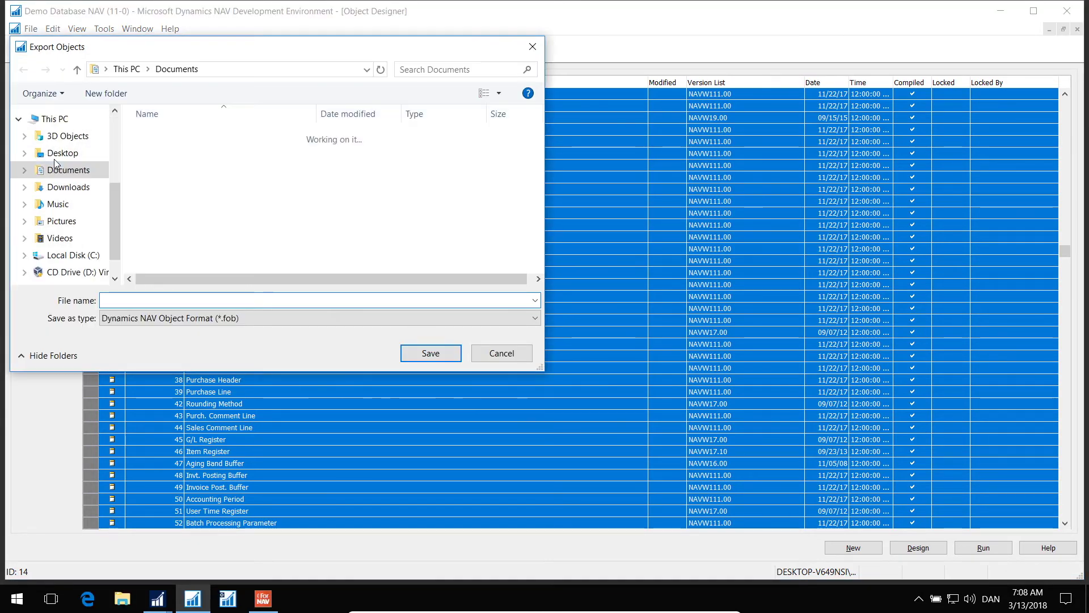
left_click(55, 159)
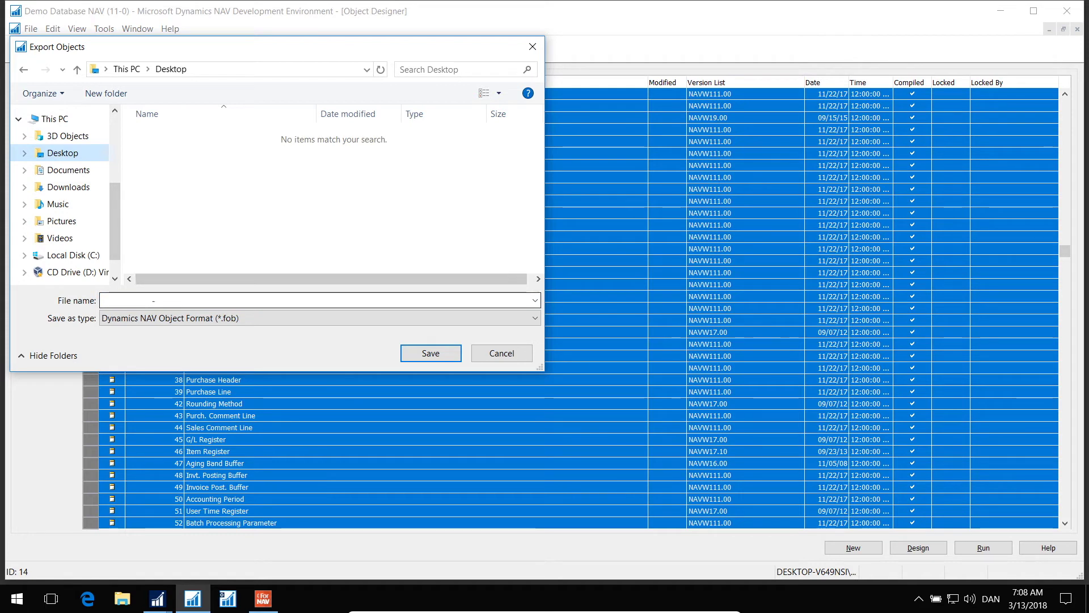
left_click(154, 300)
type("All tables")
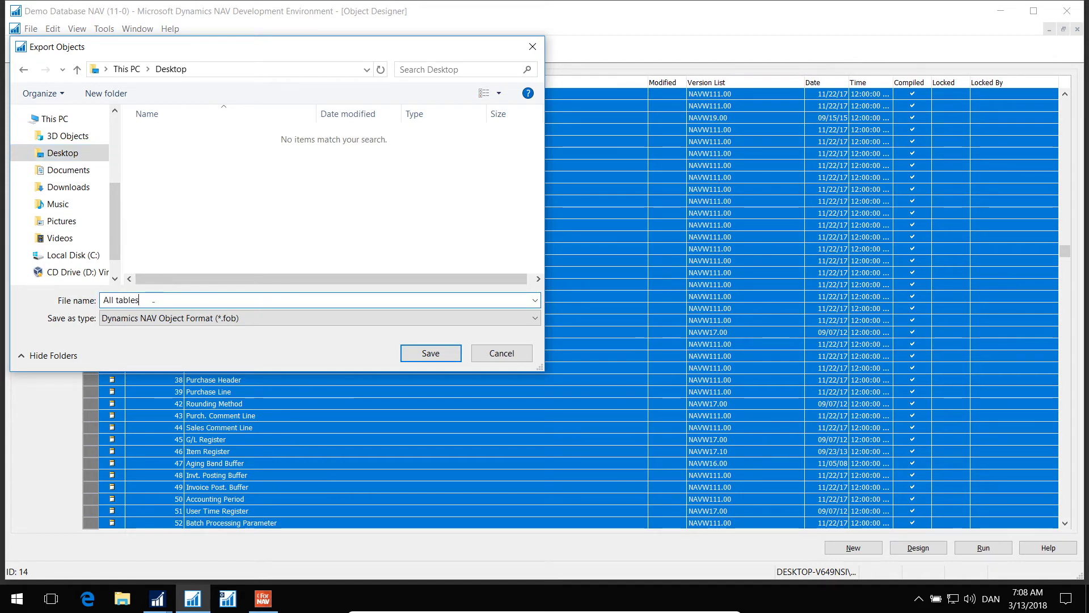
left_click(193, 320)
left_click(190, 343)
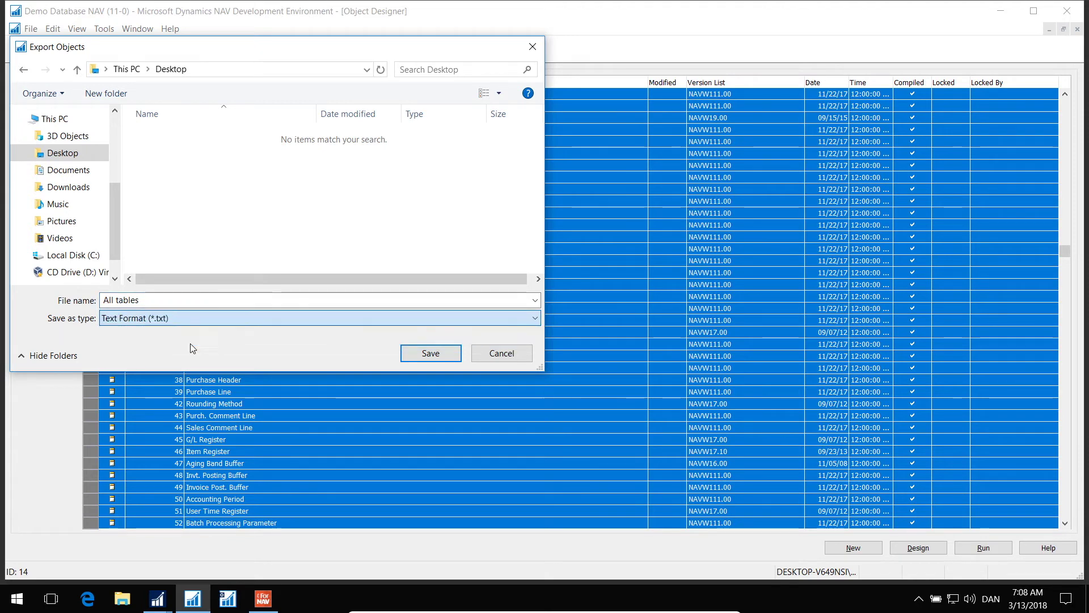
left_click(430, 354)
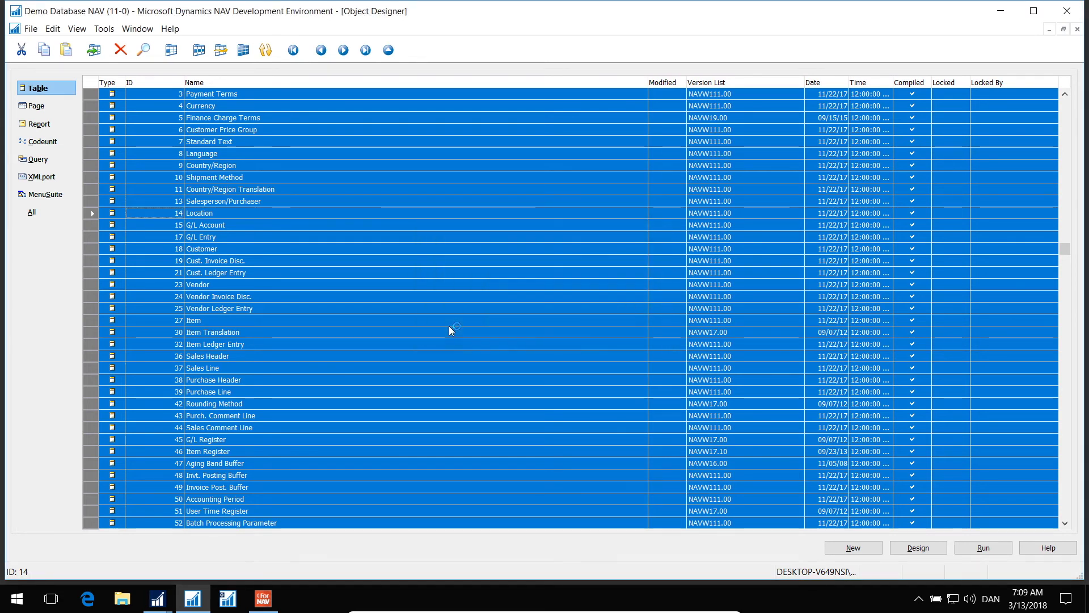
Step: Close the NAV Development Environment once the table export has finished
left_click(1080, 11)
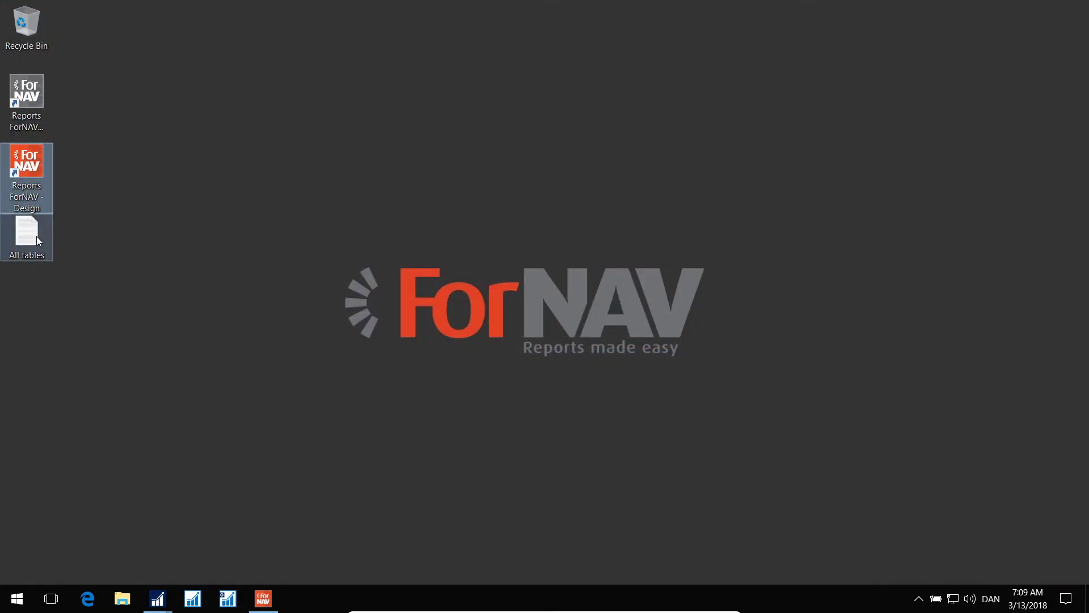
Step: Replace the Converter's Tabledefinition URL with Desktop\All tables.txt and verify field information with T
left_click(36, 236)
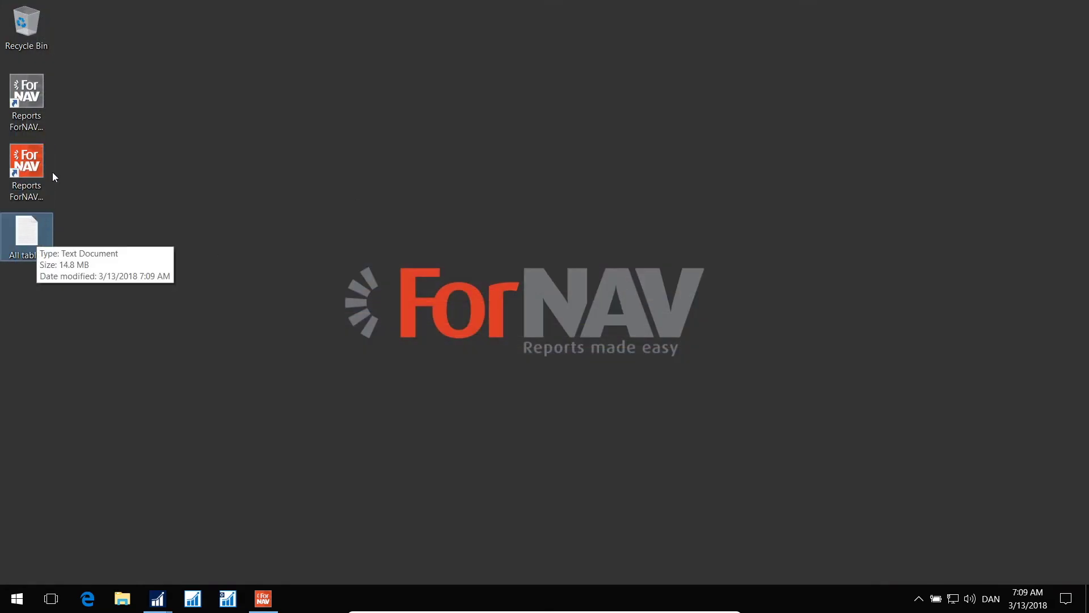
double_click(41, 99)
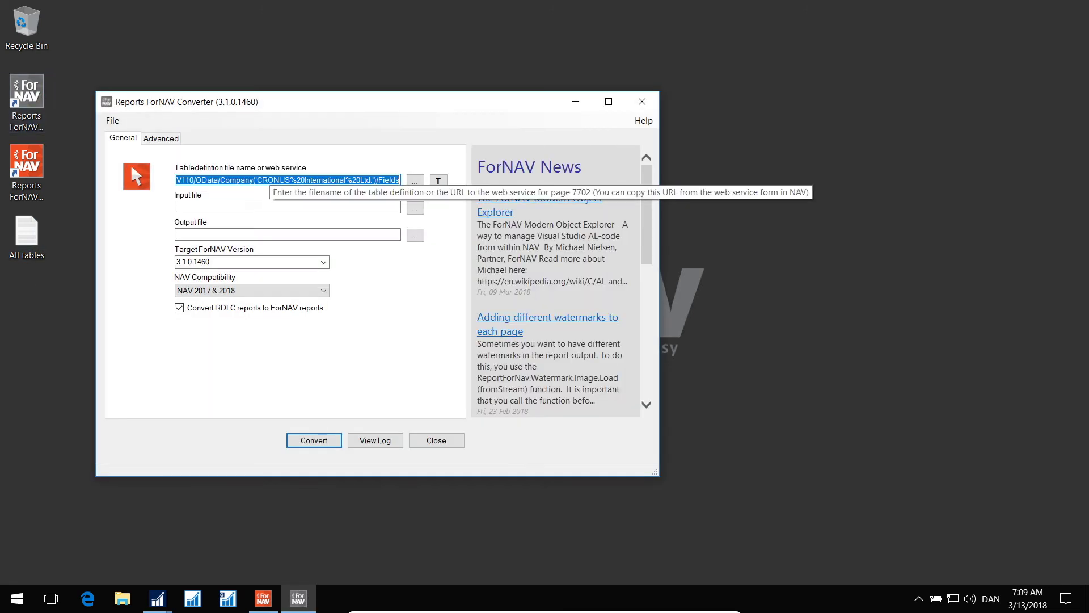
key("BackSpace")
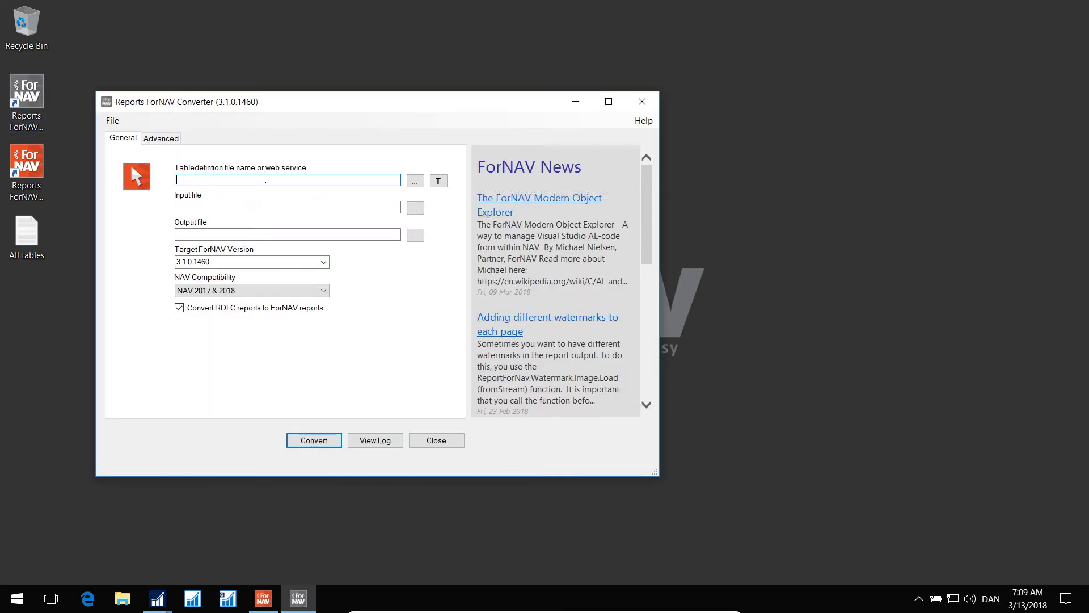
left_click(415, 181)
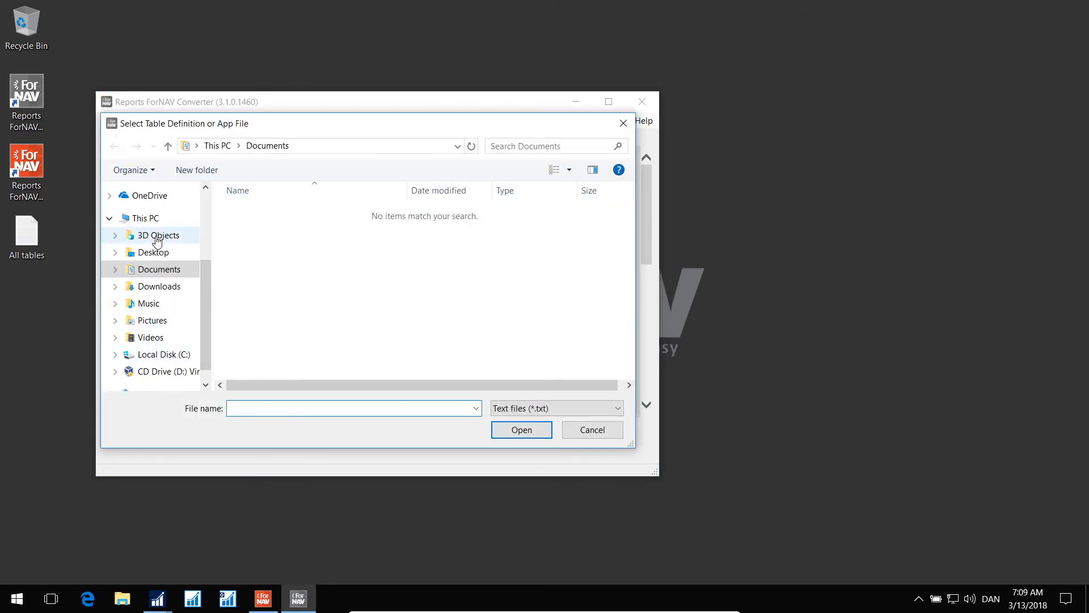
left_click(131, 250)
double_click(256, 214)
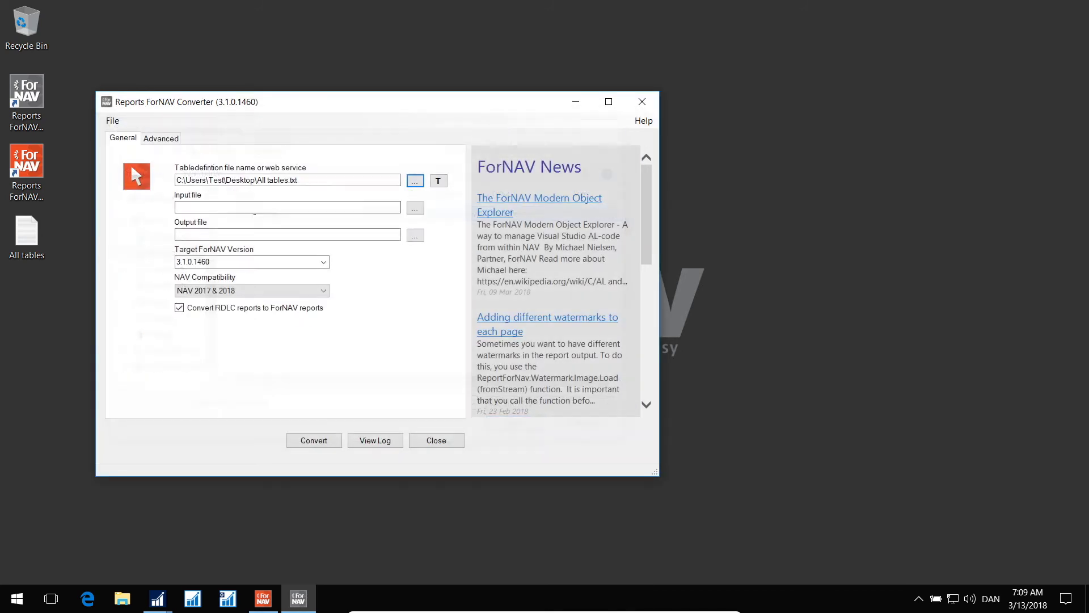
left_click(438, 182)
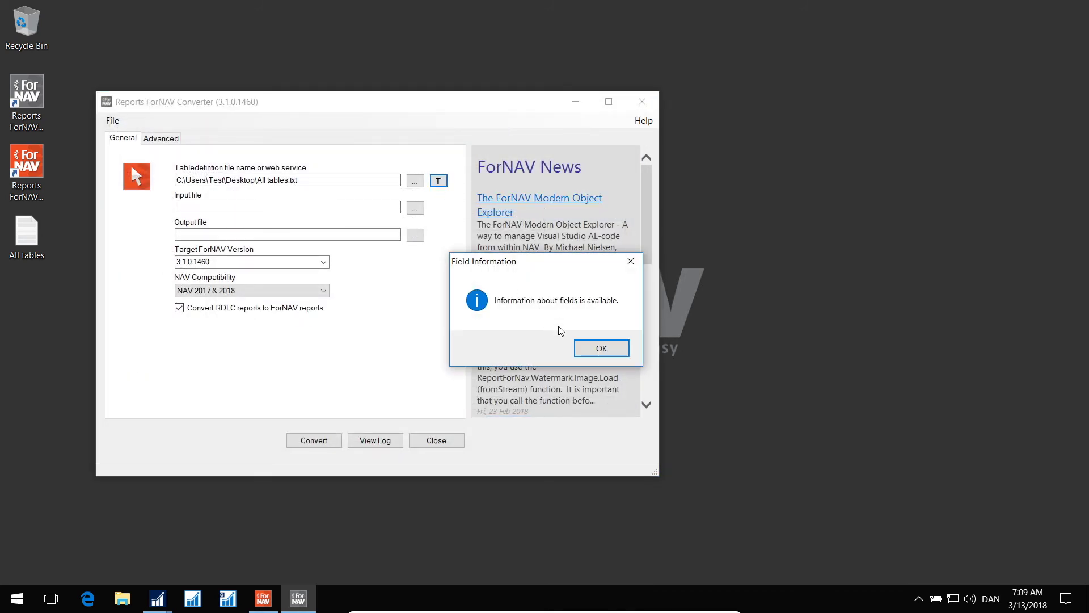
left_click(601, 348)
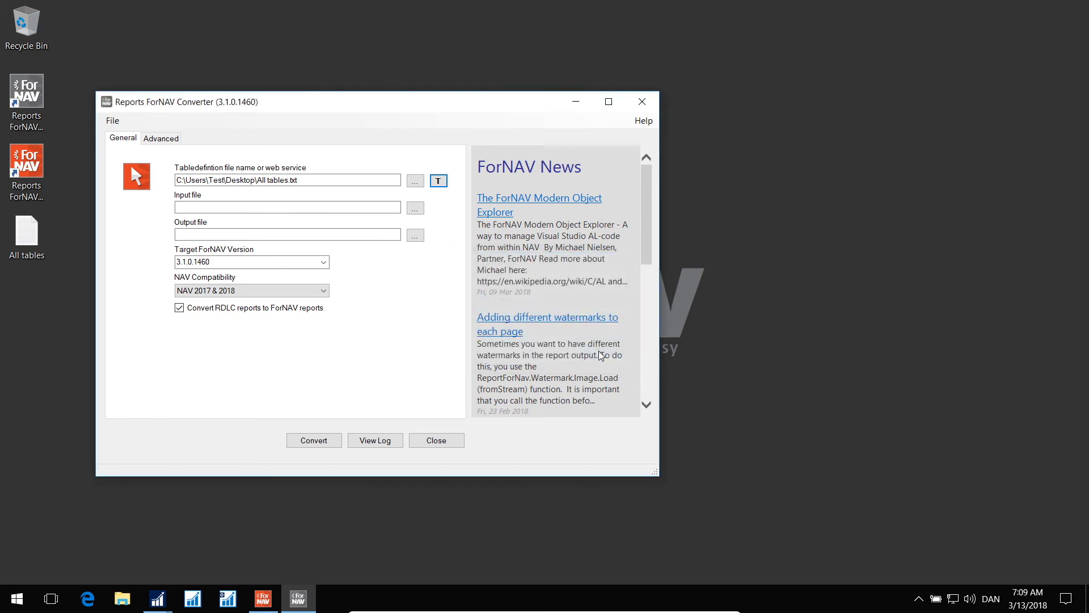